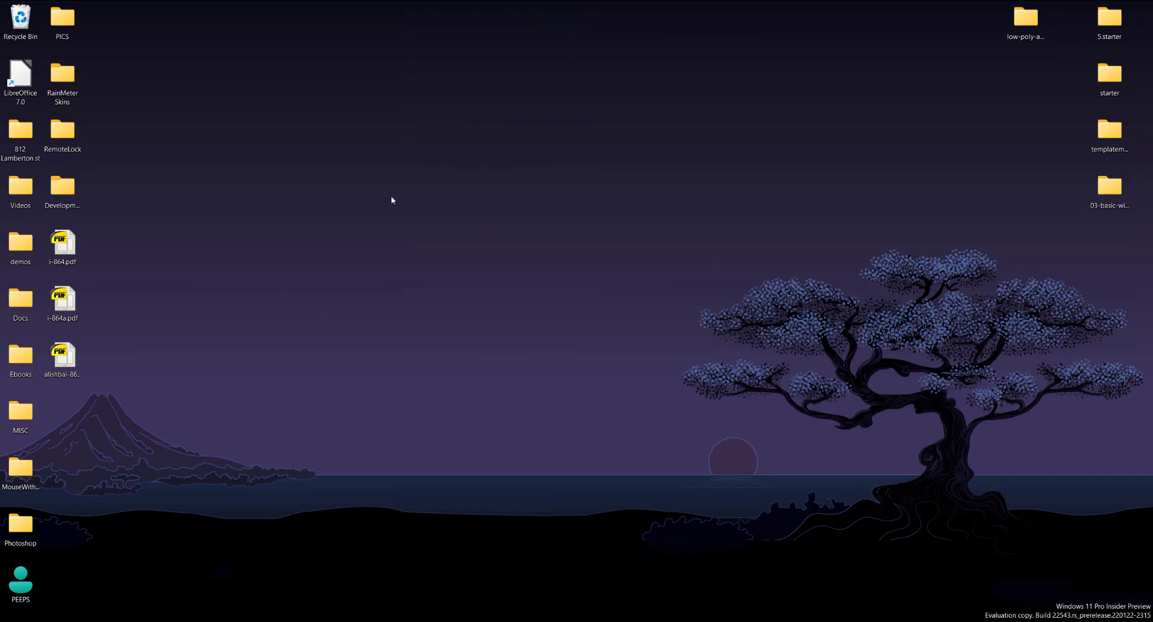
Create a new desktop folder named 'Pictures' through the desktop's New > Folder menu
{"action": "right_click", "coordinate": [370, 120]}
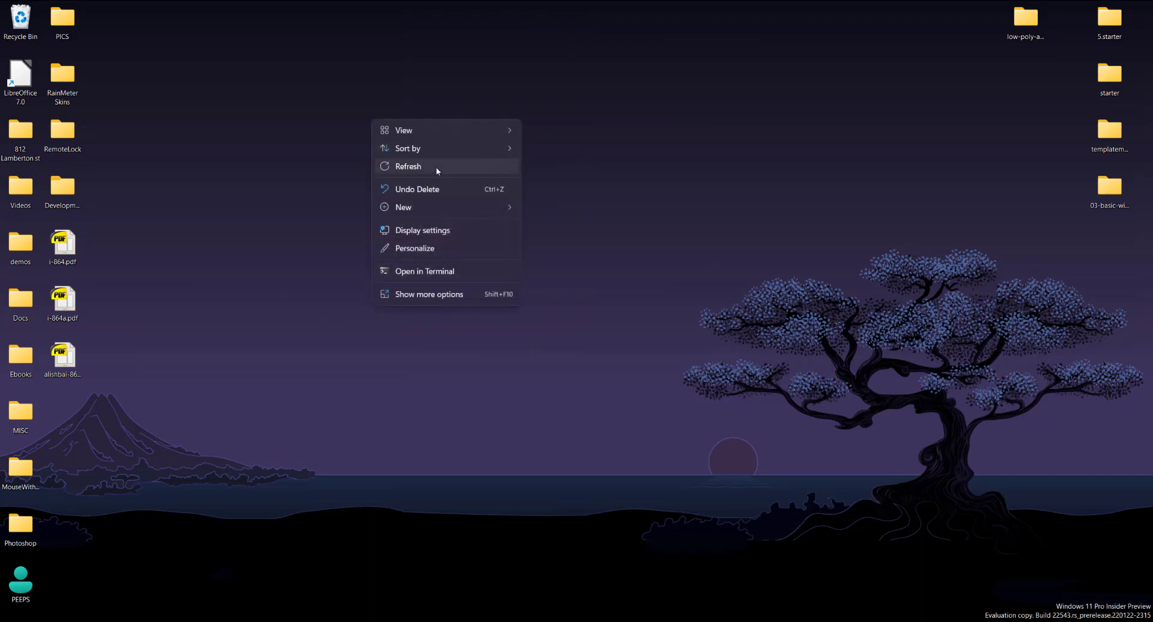
{"action": "mouse_move", "coordinate": [445, 210]}
{"action": "left_click", "coordinate": [545, 210]}
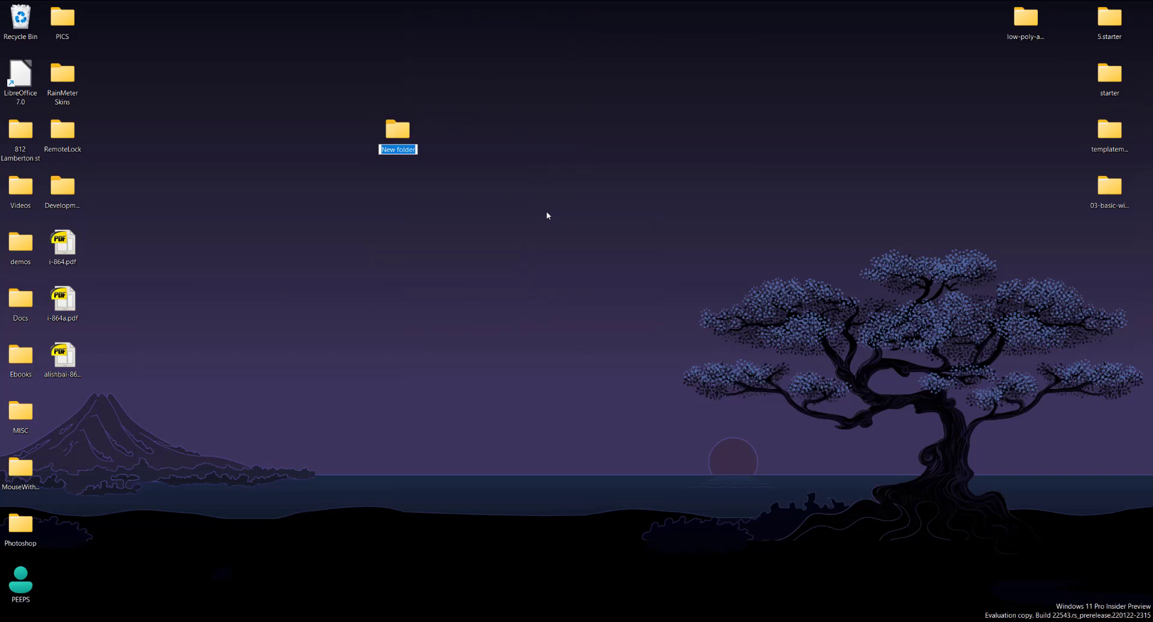
{"action": "type", "text": "Pictures"}
{"action": "key", "text": "Return"}
{"action": "left_click", "coordinate": [455, 169]}
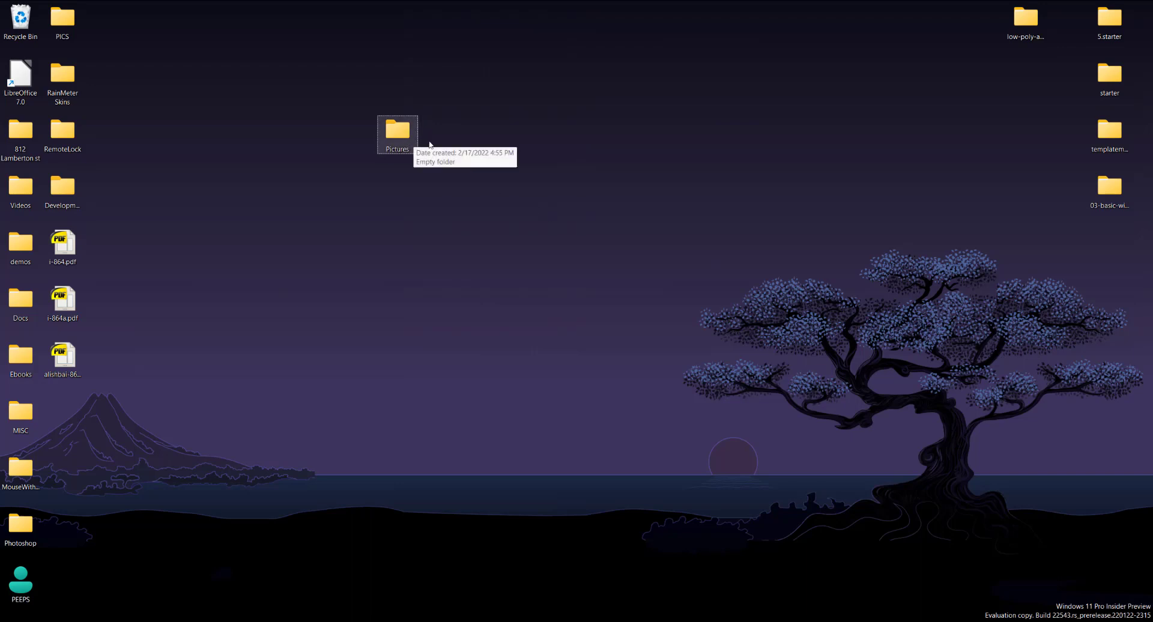
Give the Pictures folder the built-in camera icon in its Customize properties and apply it
{"action": "right_click", "coordinate": [396, 143]}
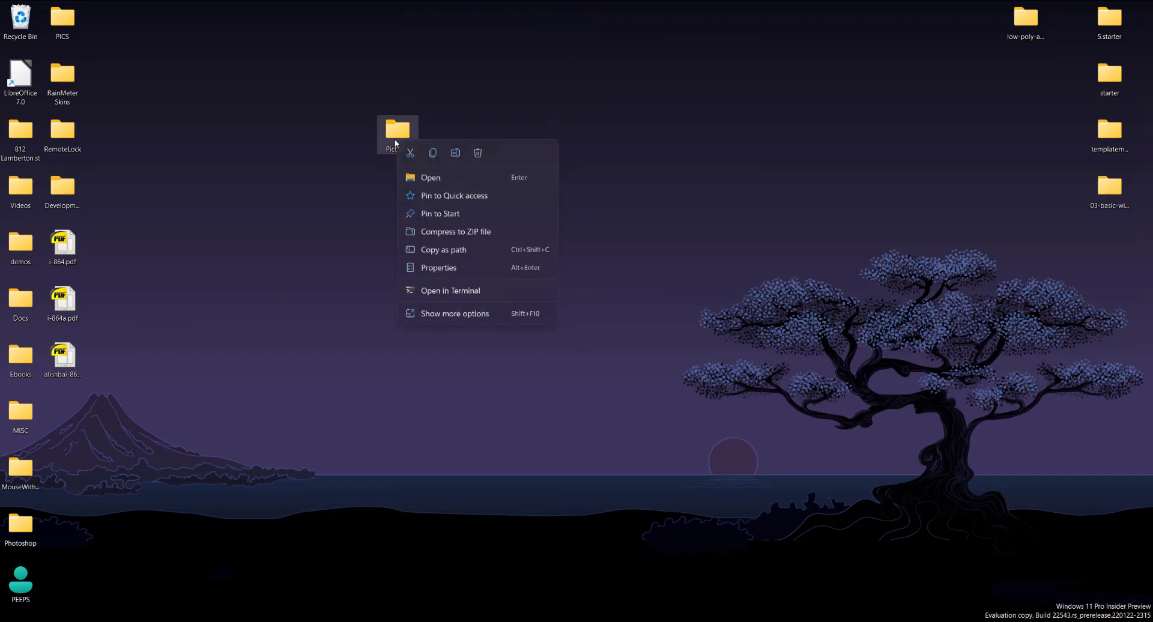
{"action": "left_click", "coordinate": [457, 269]}
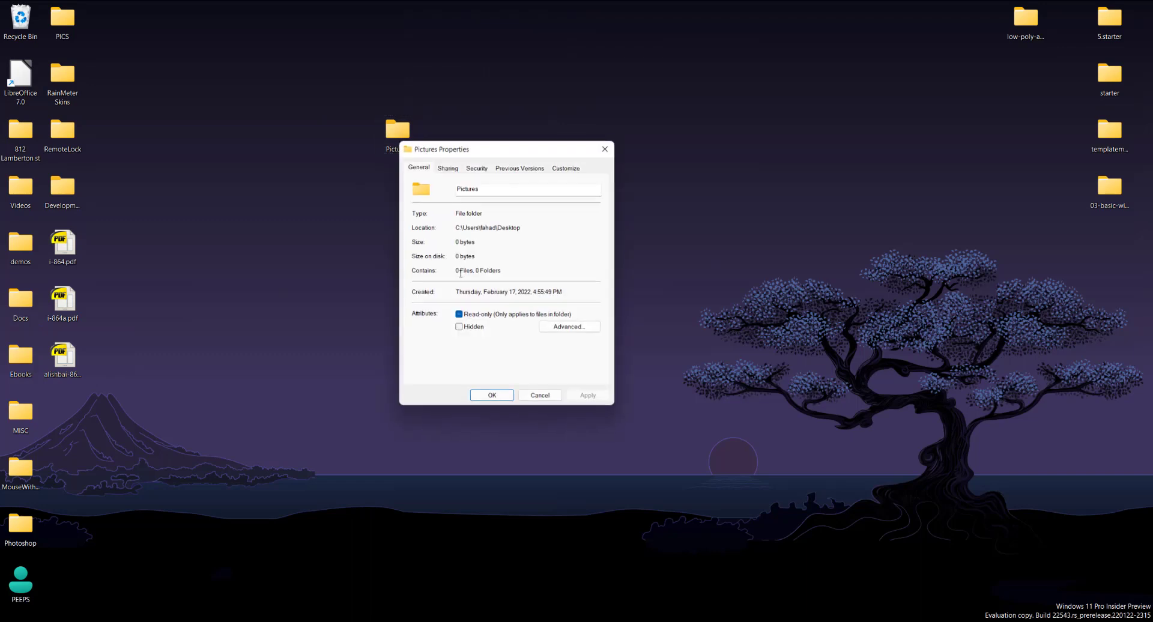
{"action": "left_click", "coordinate": [563, 169]}
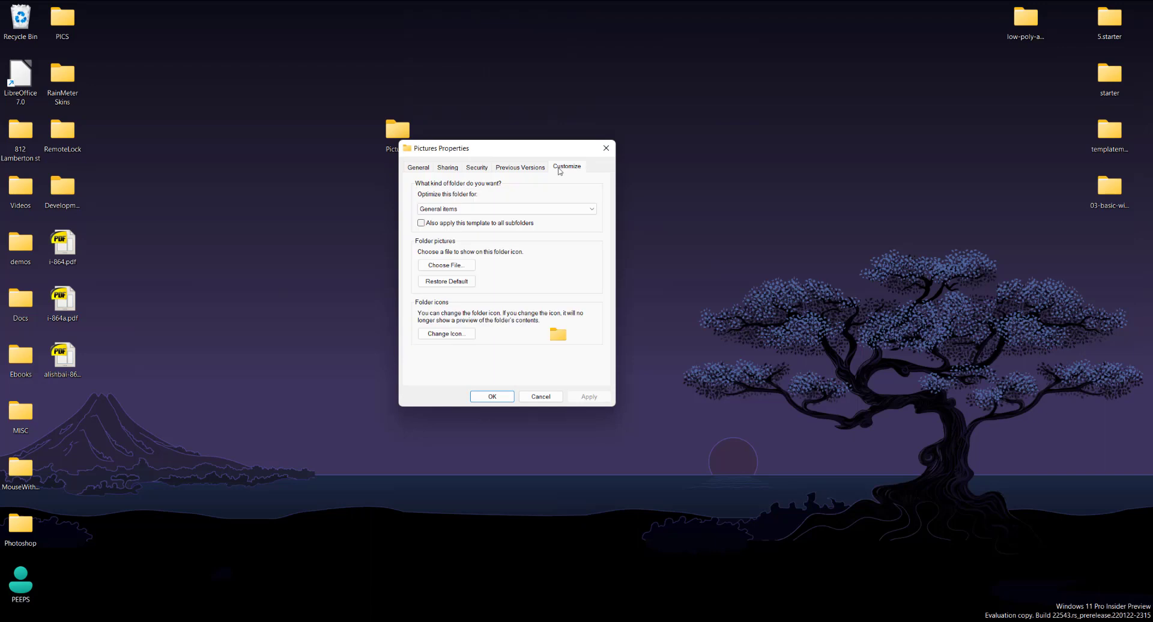
{"action": "left_click", "coordinate": [445, 335]}
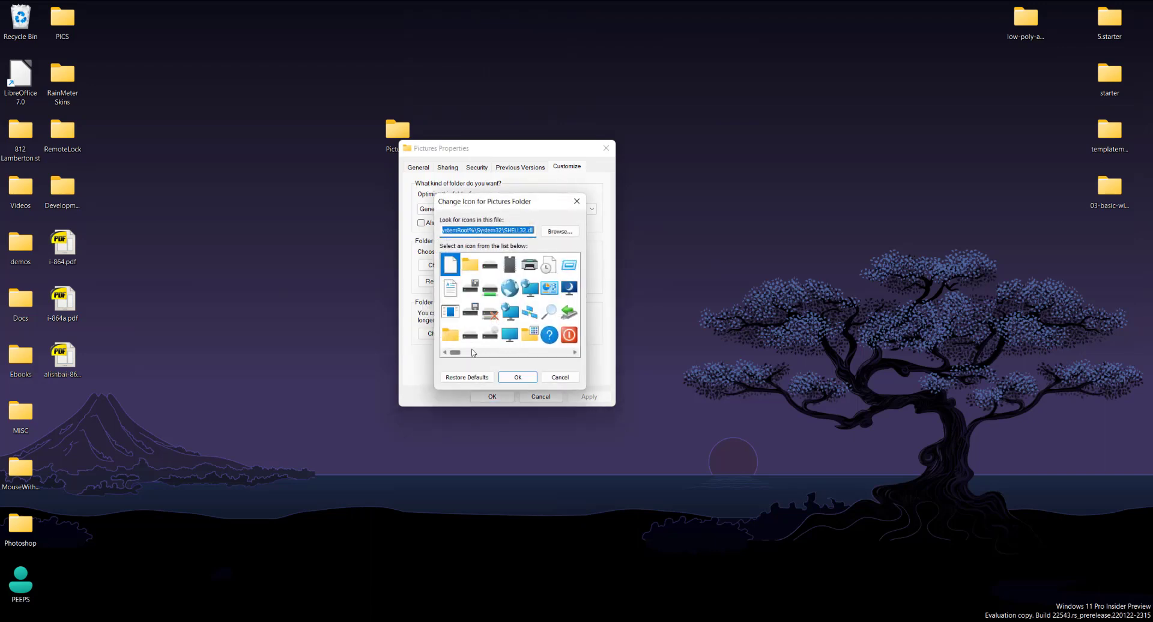
{"action": "scroll", "coordinate": [462, 356], "scroll_direction": "down", "scroll_amount": 4}
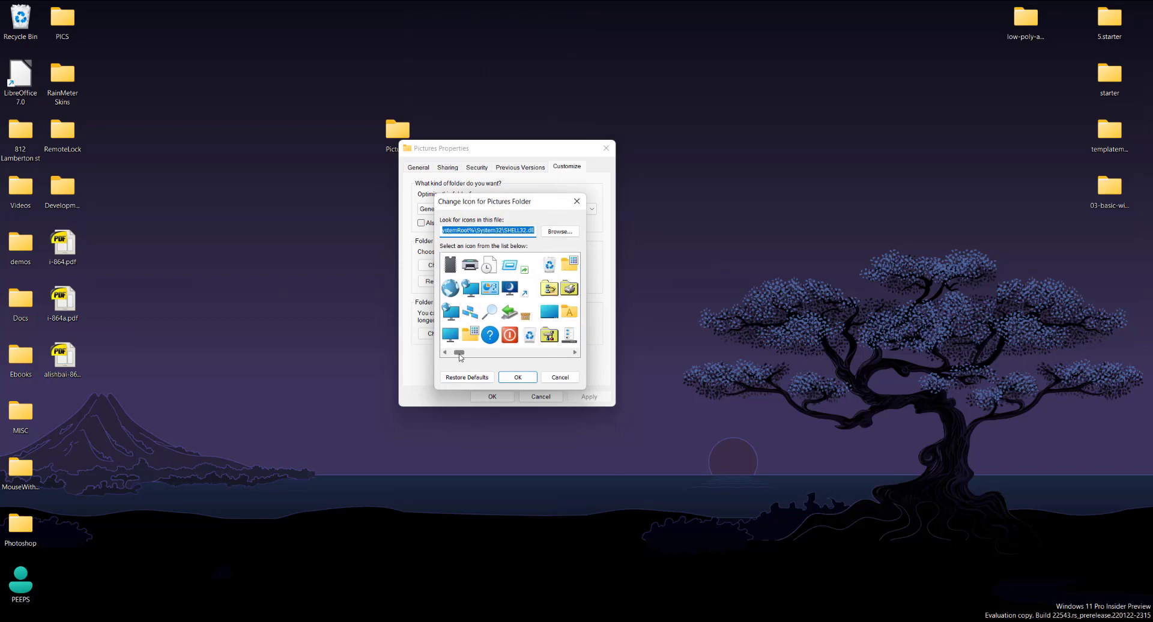
{"action": "scroll", "coordinate": [461, 357], "scroll_direction": "up", "scroll_amount": 3}
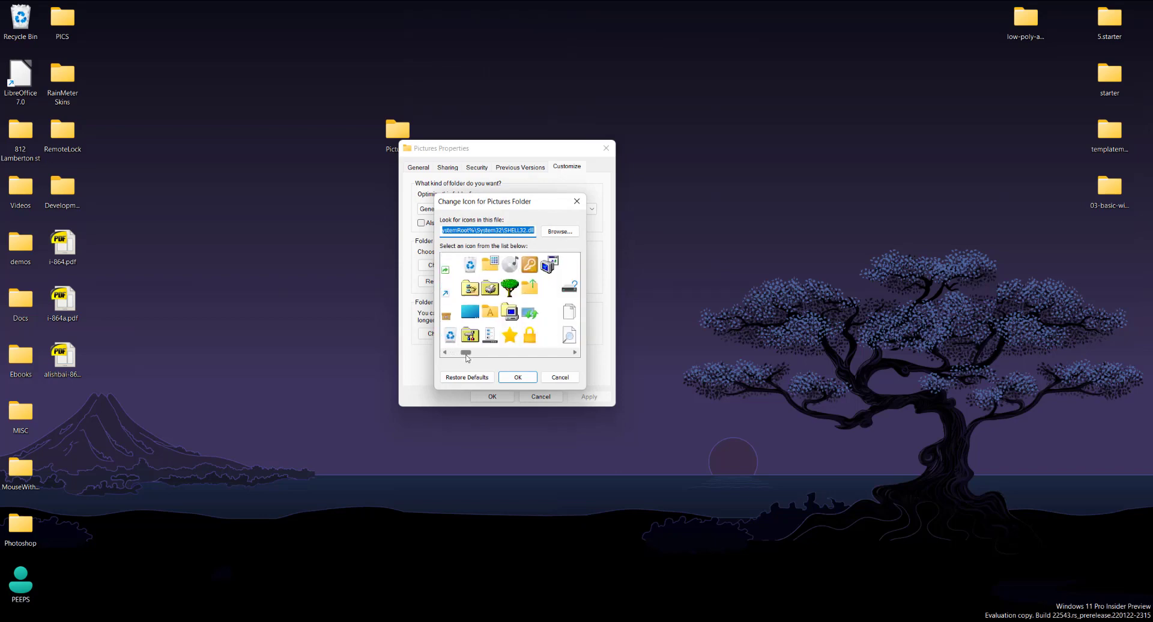
{"action": "left_click_drag", "start_coordinate": [457, 357], "coordinate": [495, 357]}
{"action": "left_click", "coordinate": [489, 291]}
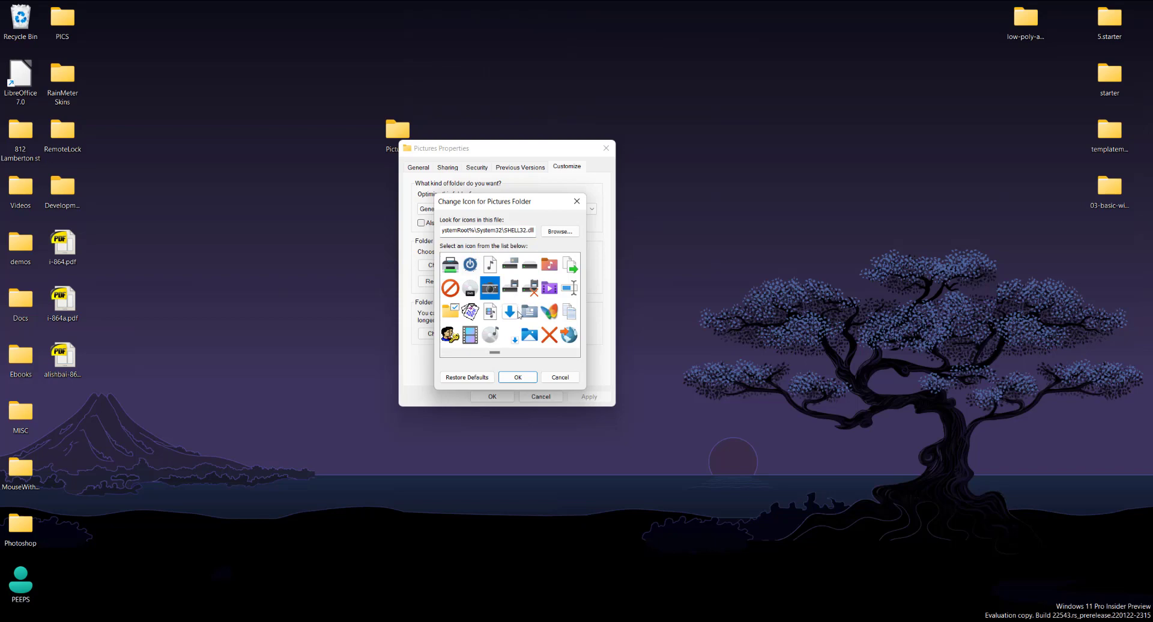
{"action": "left_click", "coordinate": [519, 377]}
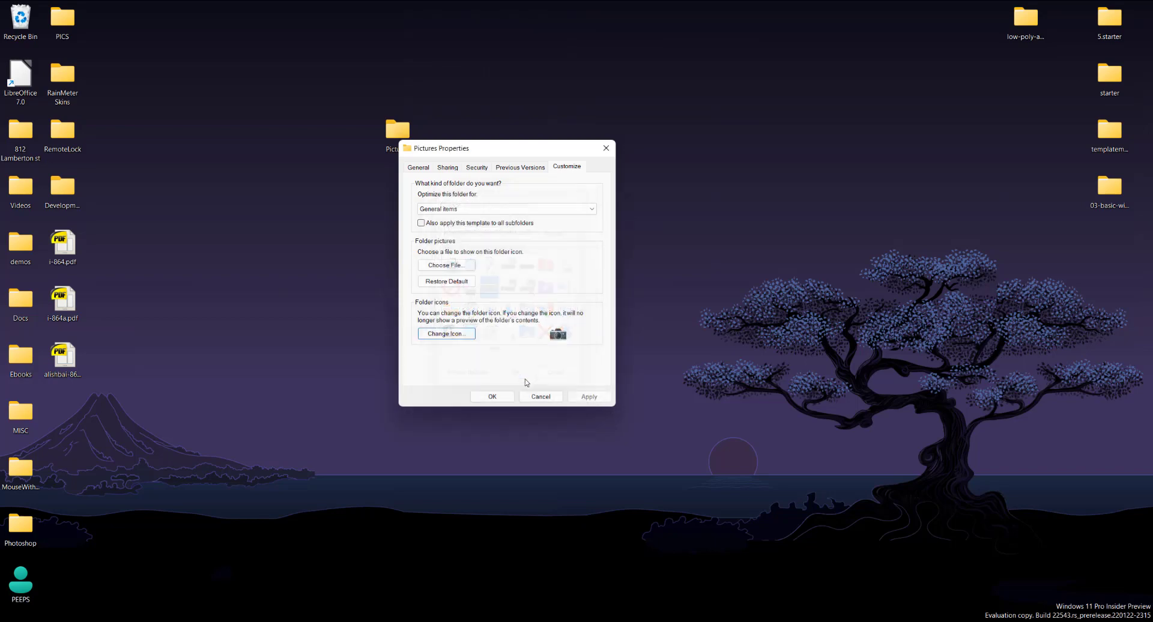
{"action": "left_click", "coordinate": [580, 395]}
{"action": "left_click", "coordinate": [492, 396]}
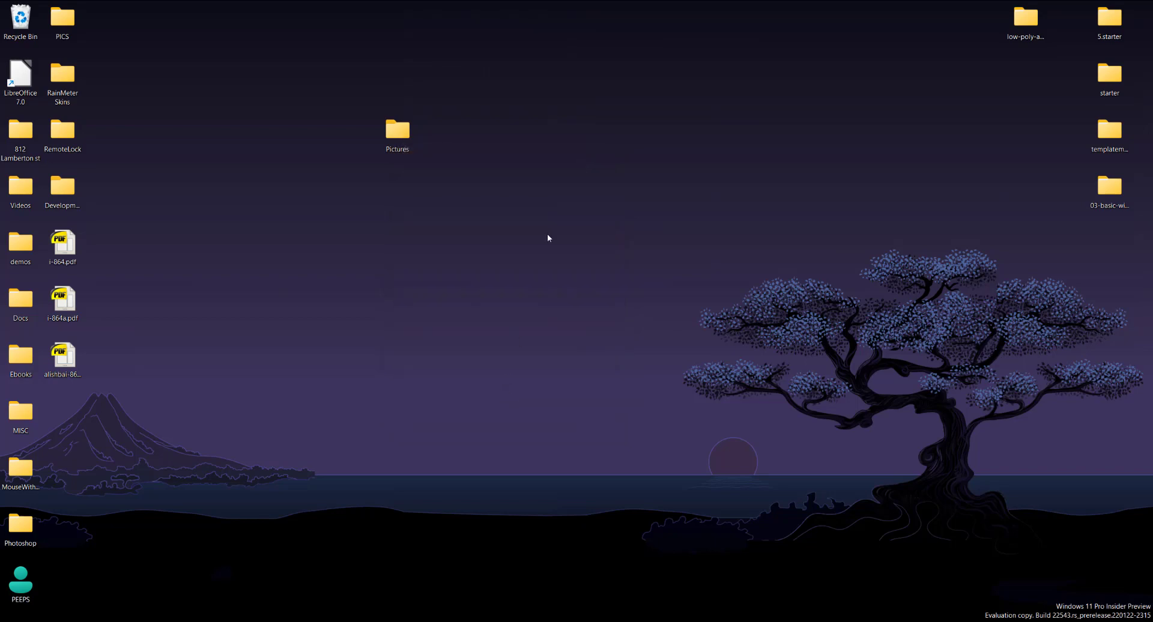
Refresh the desktop, then open and close the Pictures folder to check it
{"action": "right_click", "coordinate": [436, 128]}
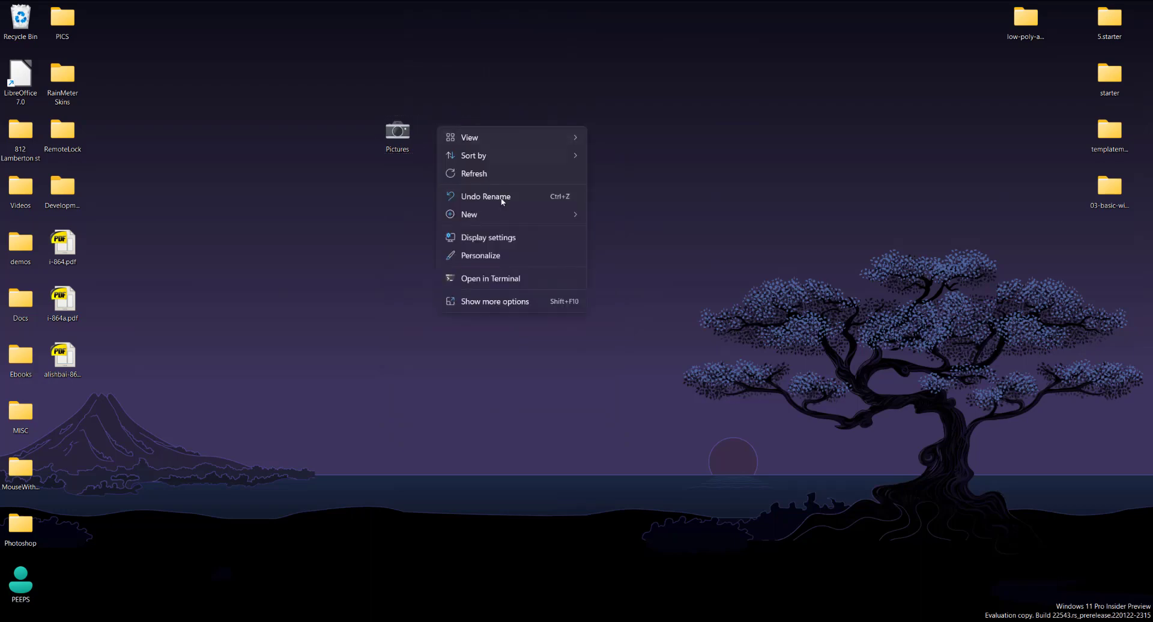
{"action": "left_click", "coordinate": [509, 175]}
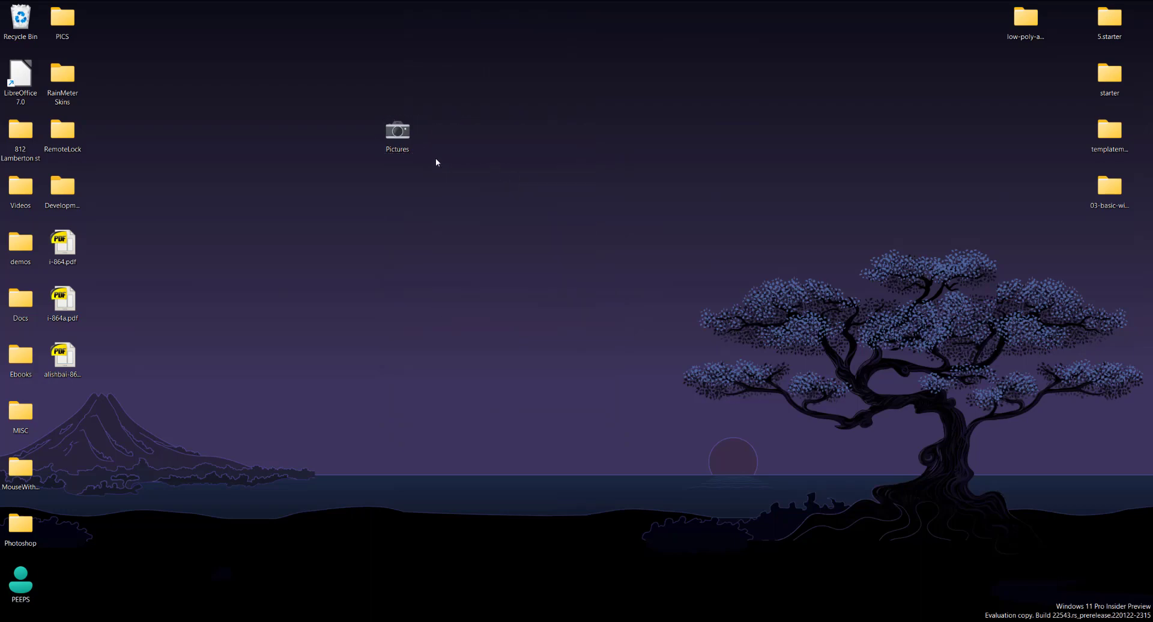
{"action": "double_click", "coordinate": [397, 133]}
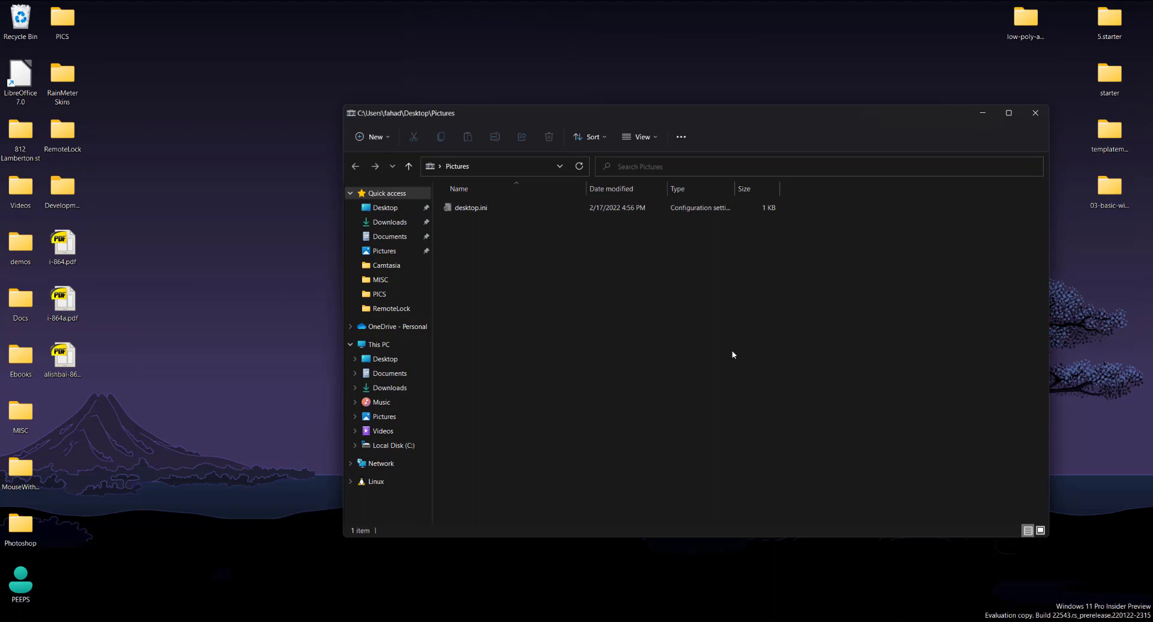
{"action": "left_click", "coordinate": [1029, 117]}
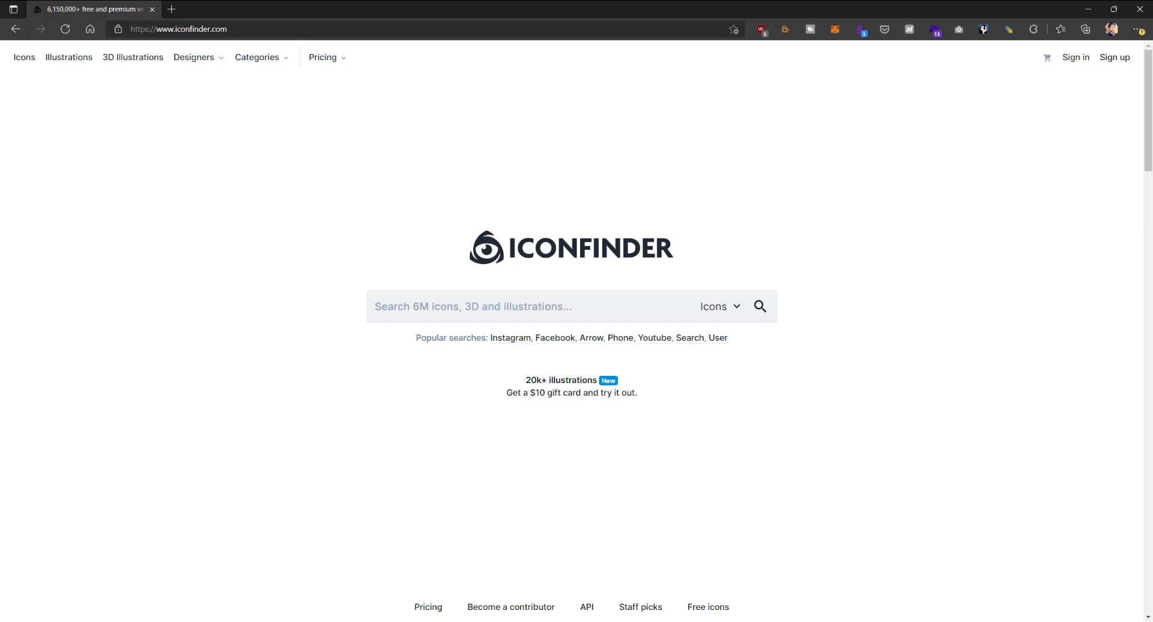
Search Iconfinder for 'camera' and scroll the results to the red flat camera icon
{"action": "left_click", "coordinate": [485, 310]}
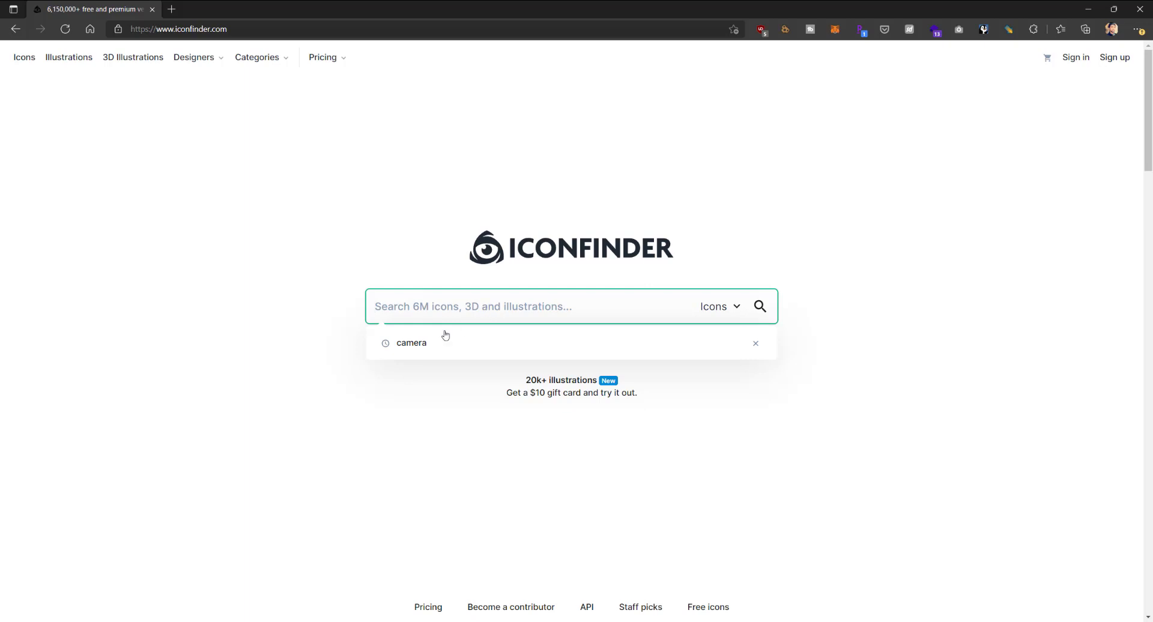
{"action": "left_click", "coordinate": [407, 350]}
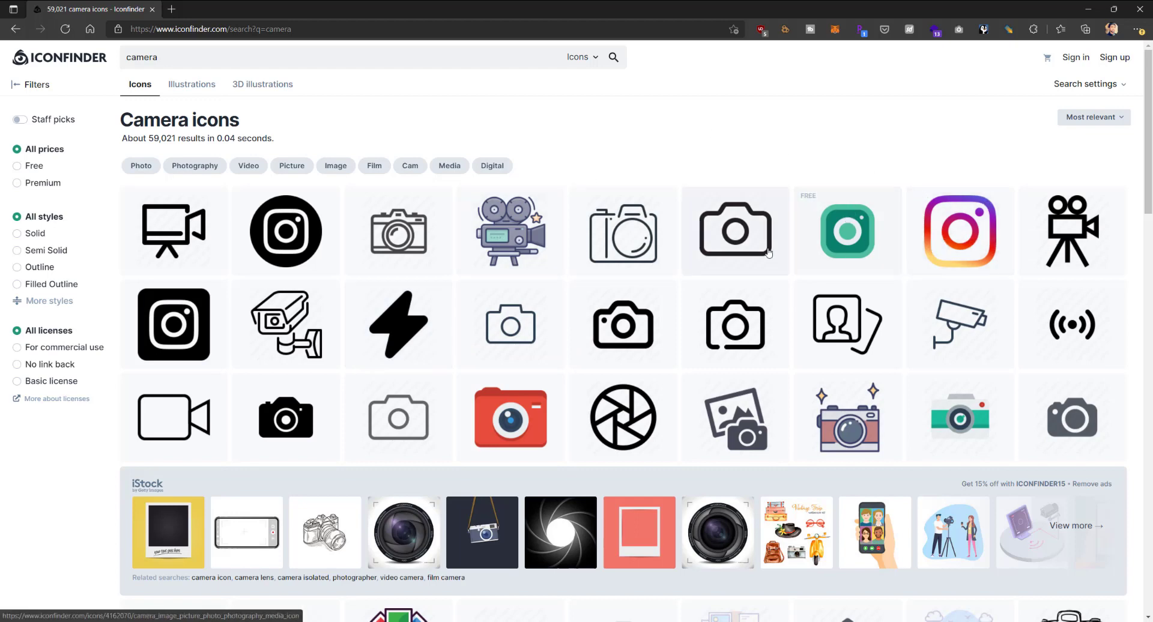
{"action": "scroll", "coordinate": [661, 253], "scroll_direction": "down", "scroll_amount": 3}
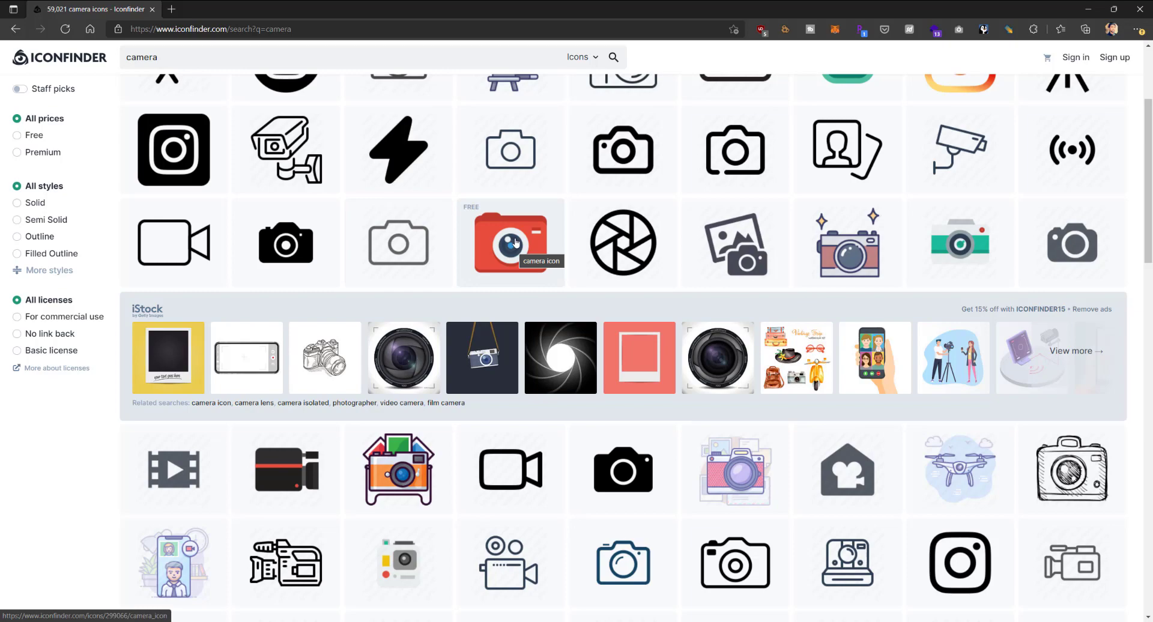
{"action": "scroll", "coordinate": [518, 243], "scroll_direction": "down", "scroll_amount": 4}
{"action": "scroll", "coordinate": [520, 238], "scroll_direction": "down", "scroll_amount": 6}
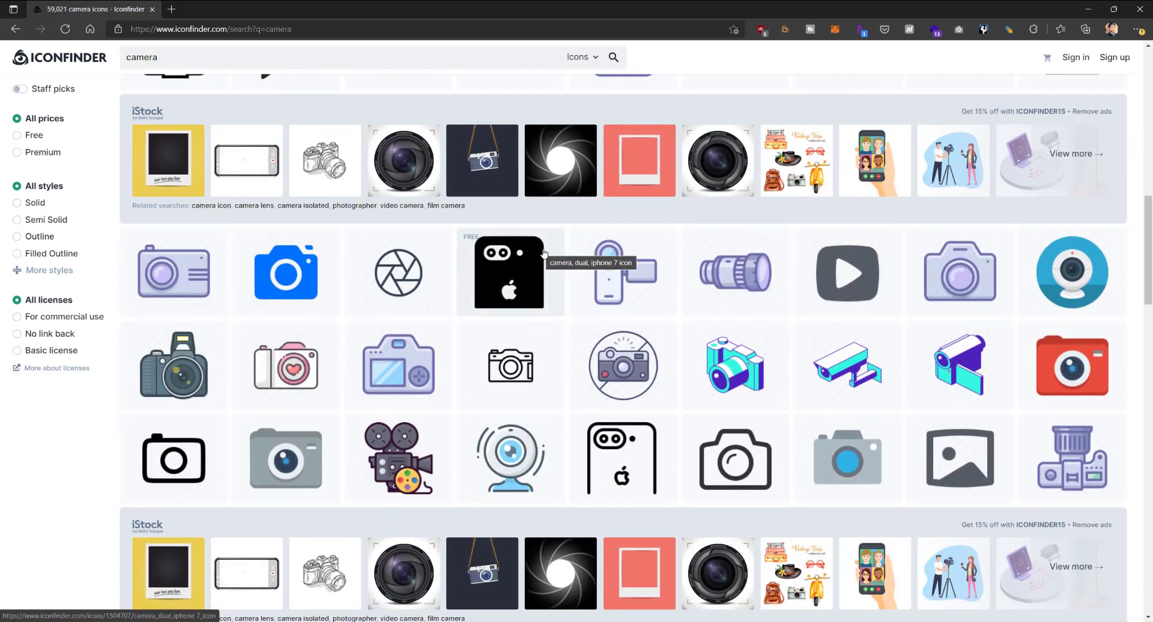
{"action": "scroll", "coordinate": [518, 246], "scroll_direction": "down", "scroll_amount": 6}
{"action": "scroll", "coordinate": [516, 301], "scroll_direction": "up", "scroll_amount": 4}
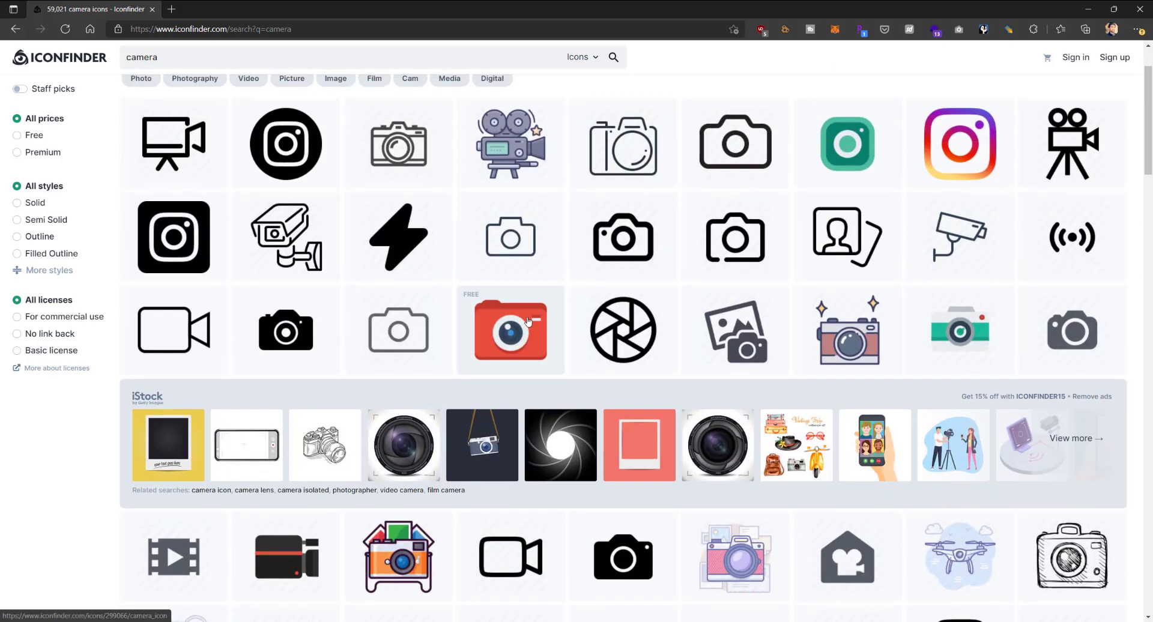
Open the red camera icon's details and choose ICO as its download format
{"action": "left_click", "coordinate": [514, 303]}
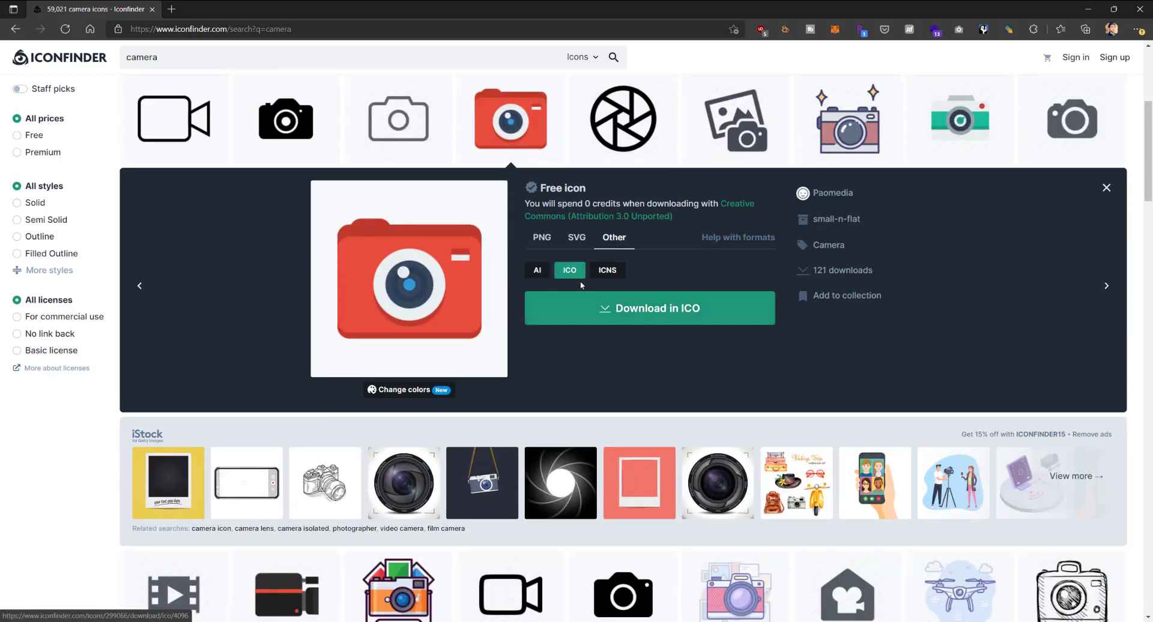
{"action": "left_click", "coordinate": [541, 237]}
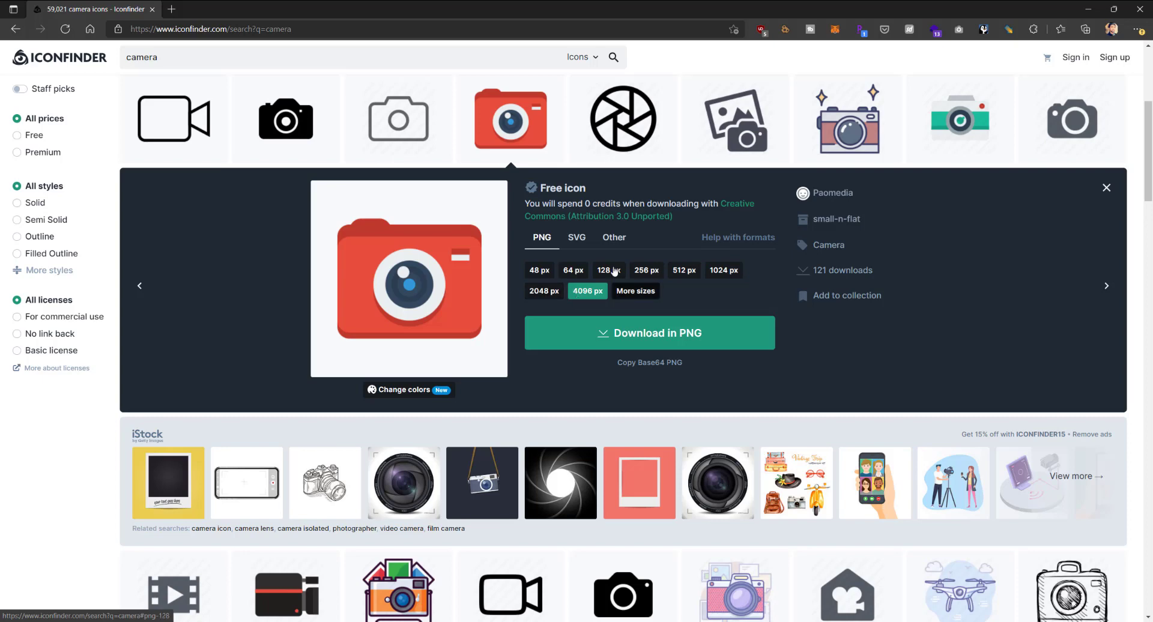
{"action": "left_click", "coordinate": [578, 242]}
{"action": "left_click", "coordinate": [605, 245]}
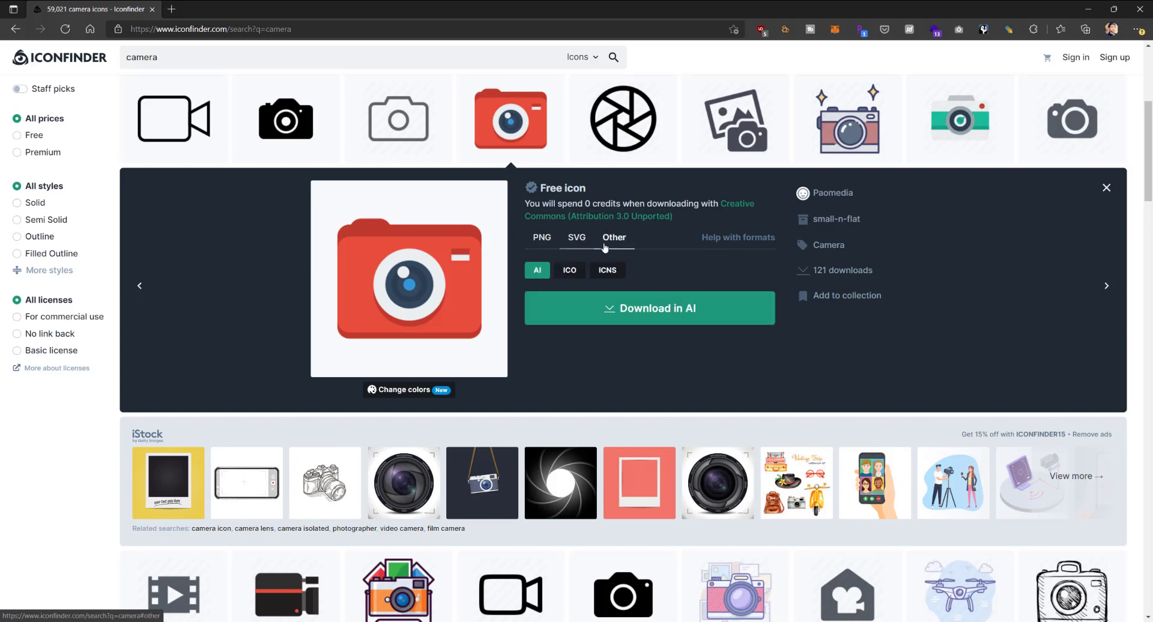
{"action": "left_click", "coordinate": [570, 270]}
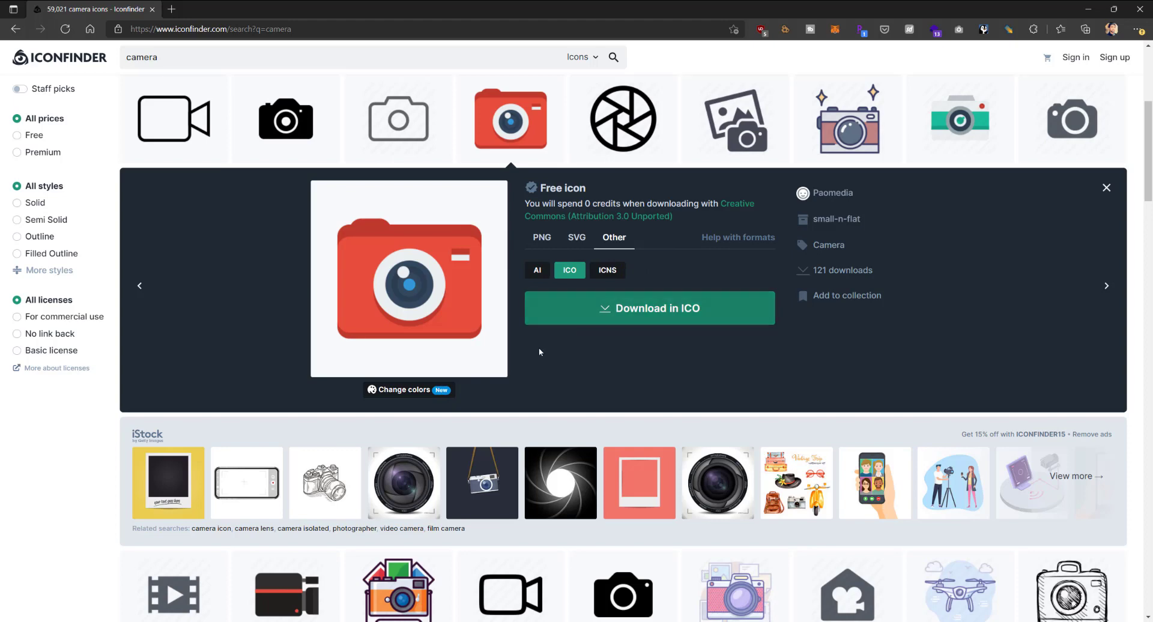
Dismiss the sign-up prompt, download the ICO file, and shrink the browser window
{"action": "left_click", "coordinate": [412, 389]}
{"action": "left_click", "coordinate": [420, 348]}
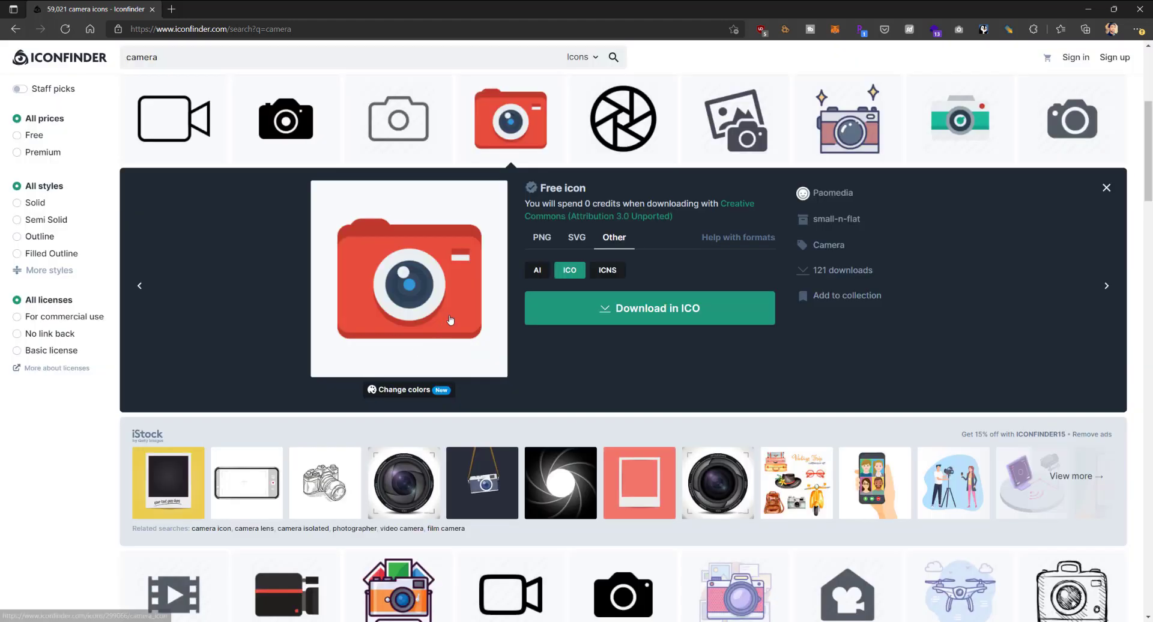
{"action": "left_click", "coordinate": [637, 308]}
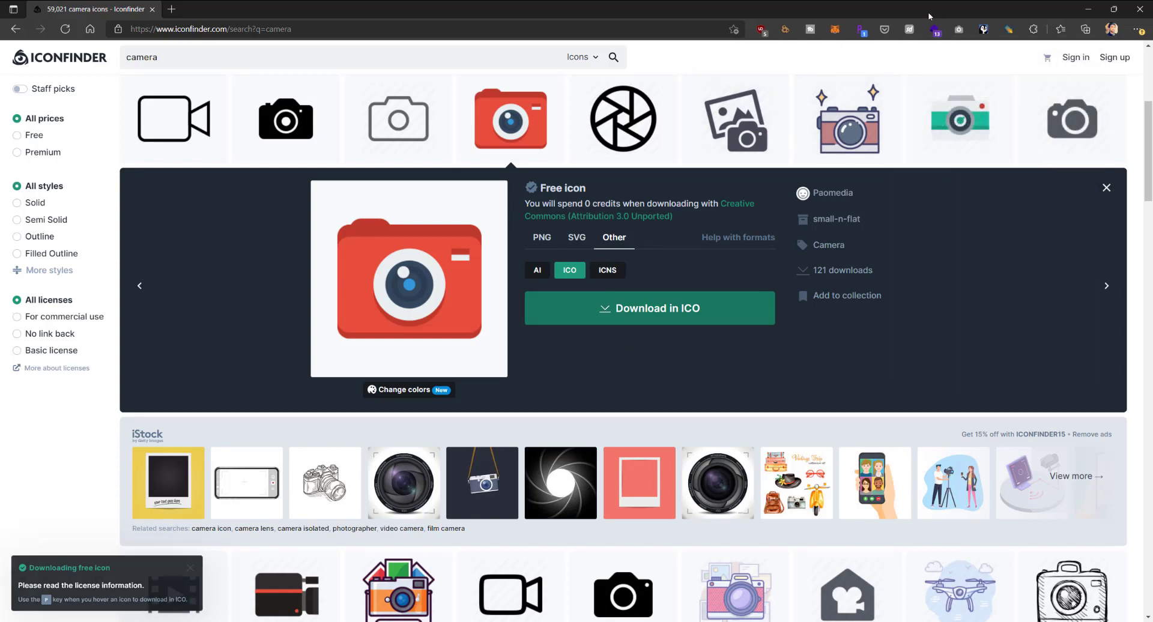
{"action": "left_click_drag", "start_coordinate": [924, 9], "coordinate": [787, 37]}
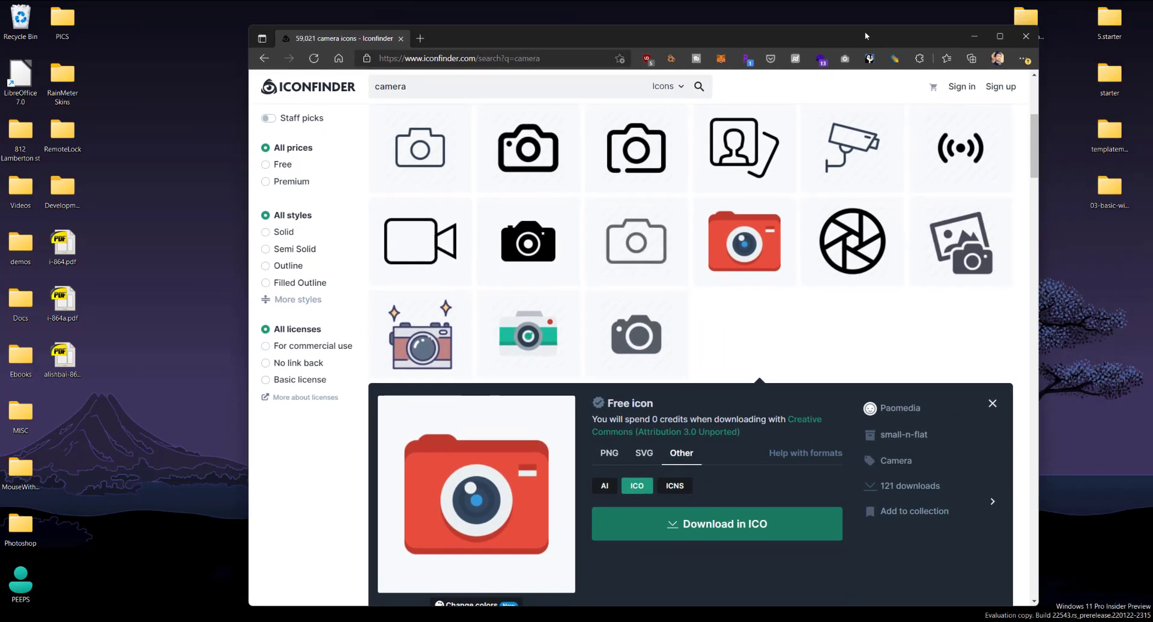
Show the desktop and open the Change Icon chooser in the Pictures folder's Customize properties
{"action": "key", "text": "super+d"}
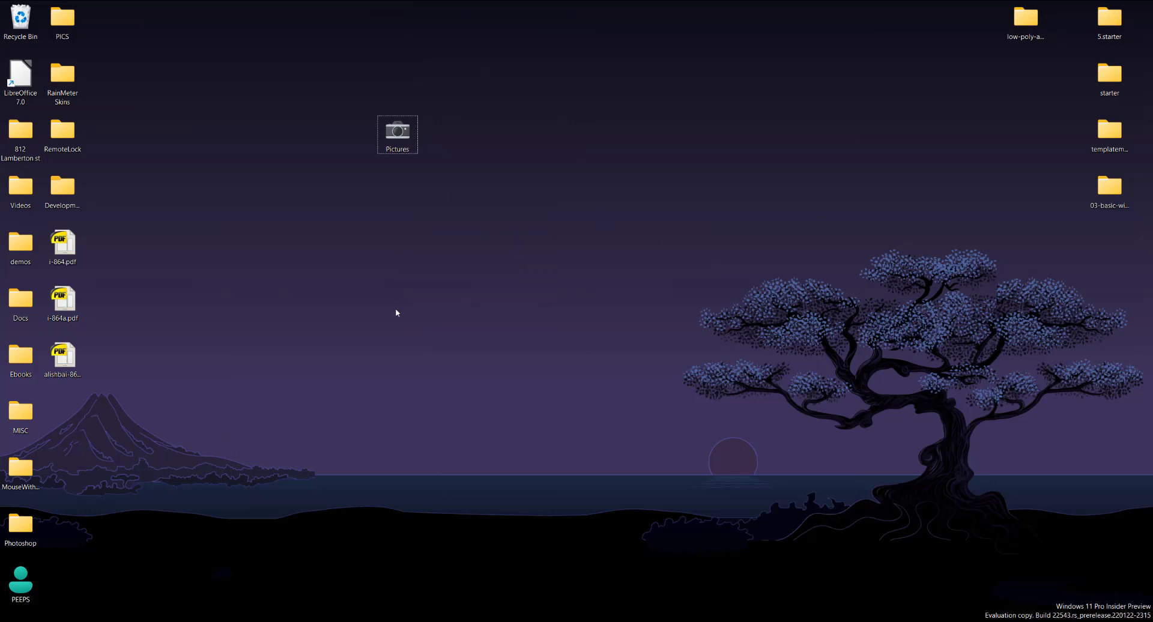
{"action": "left_click", "coordinate": [408, 135]}
{"action": "right_click", "coordinate": [409, 134]}
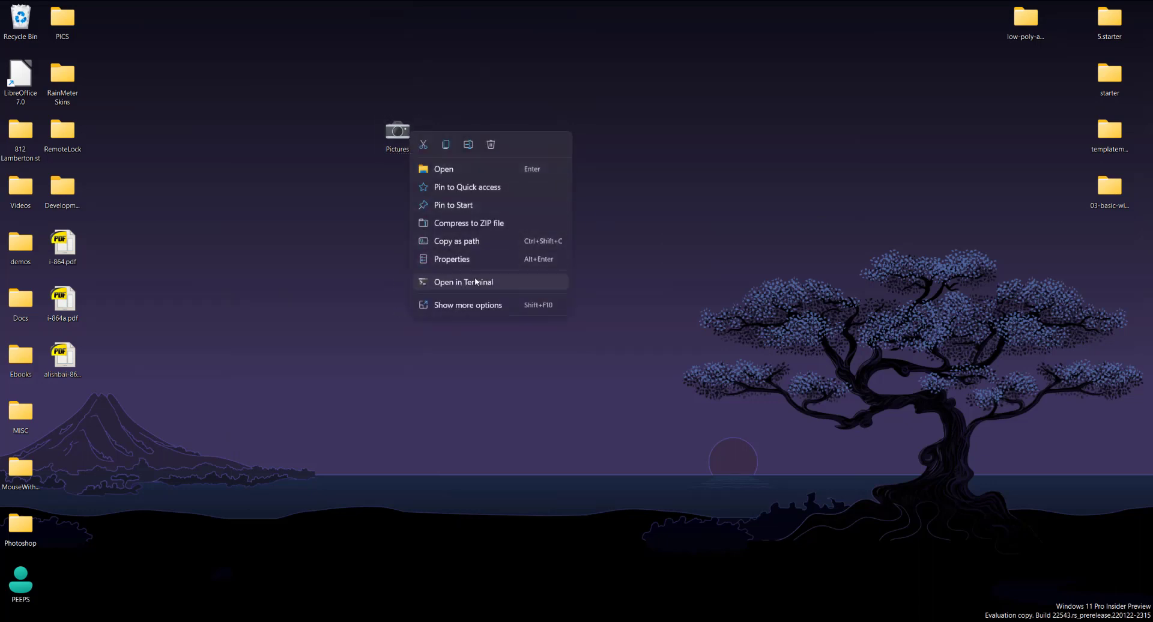
{"action": "left_click", "coordinate": [489, 259]}
{"action": "left_click", "coordinate": [570, 159]}
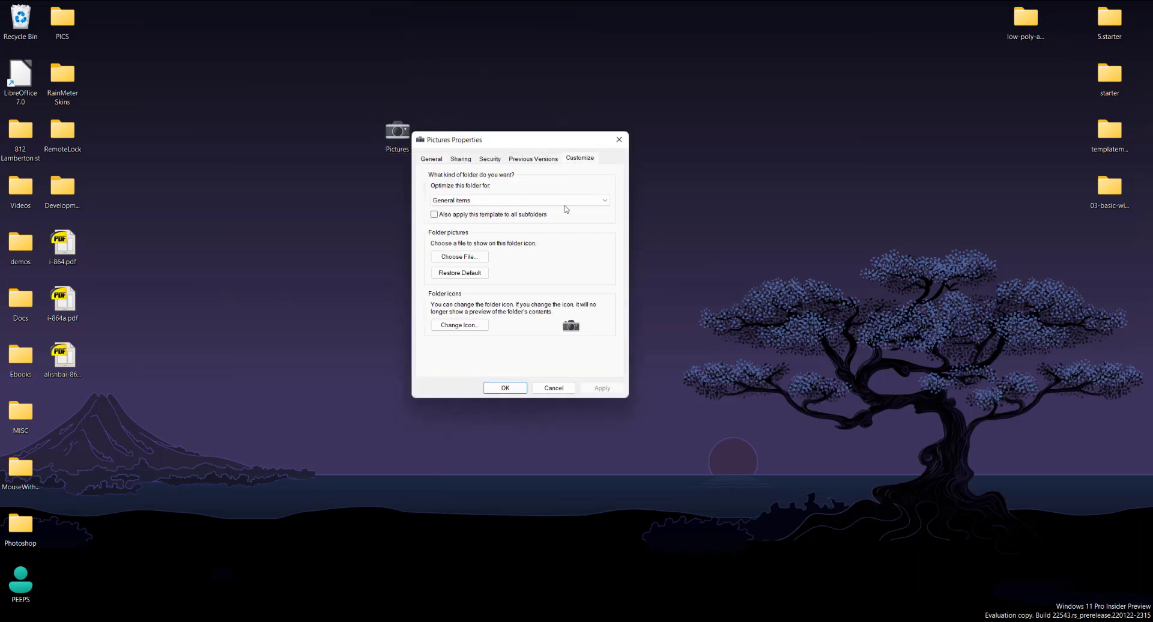
{"action": "left_click", "coordinate": [472, 325]}
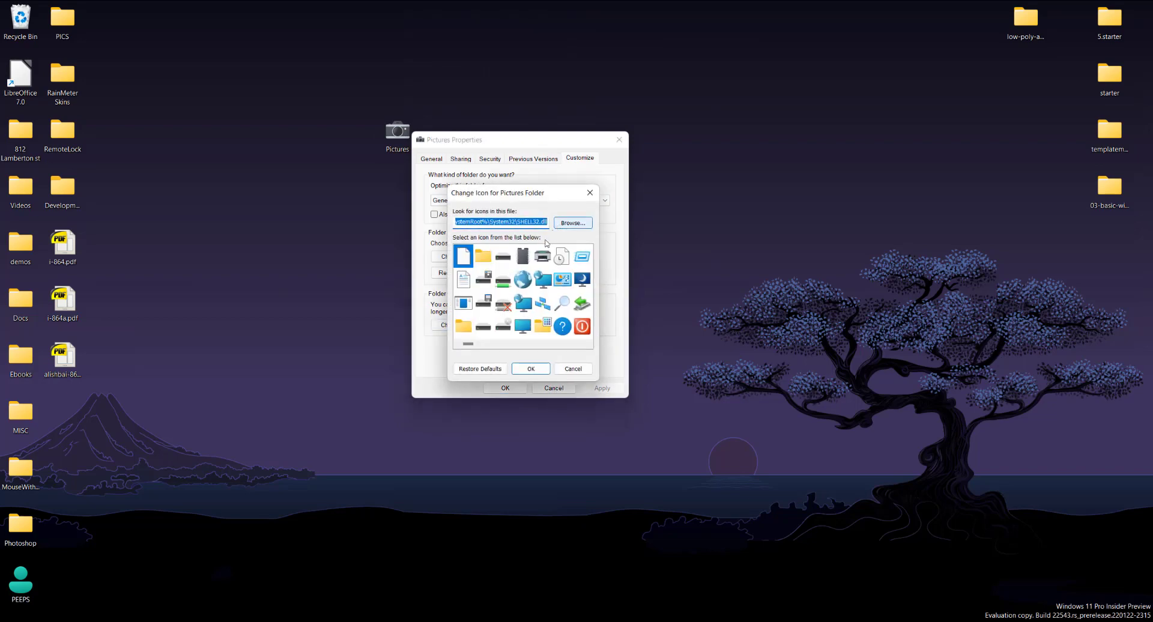
Browse to the downloaded red camera .ico file, set it as the folder icon, and apply
{"action": "left_click_drag", "start_coordinate": [536, 222], "coordinate": [435, 220]}
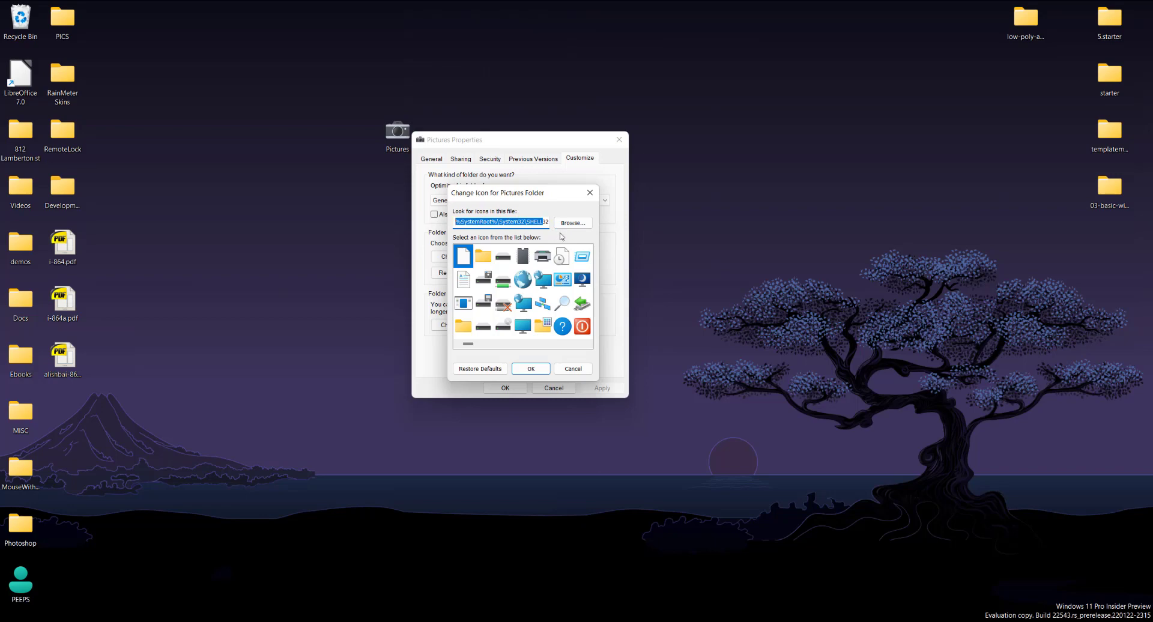
{"action": "left_click", "coordinate": [534, 222]}
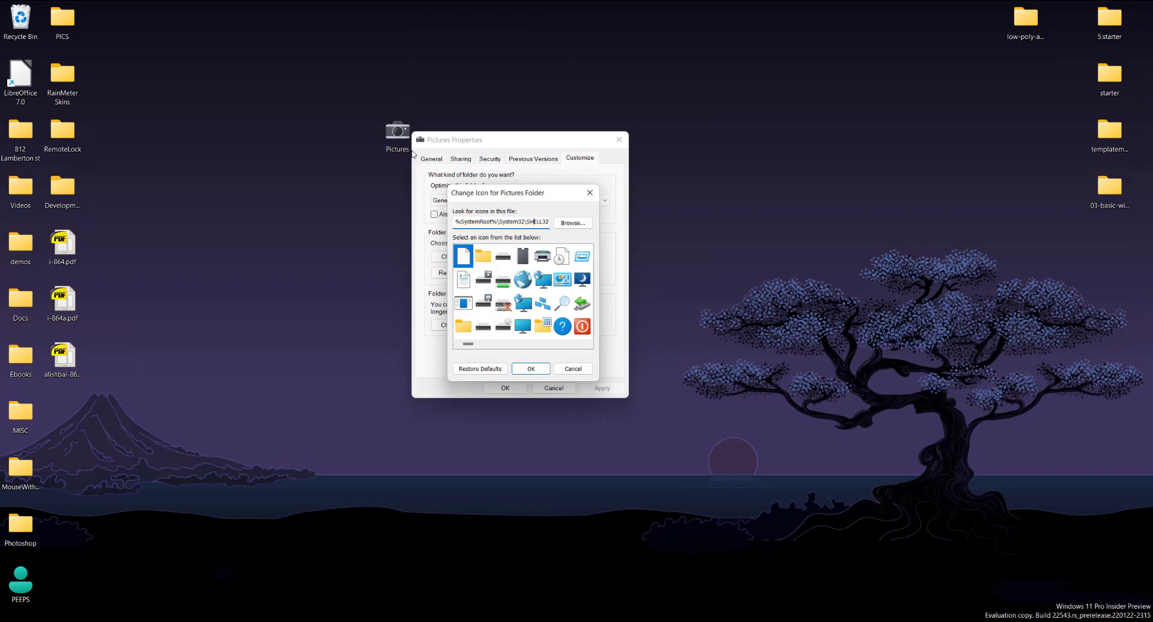
{"action": "left_click", "coordinate": [573, 223]}
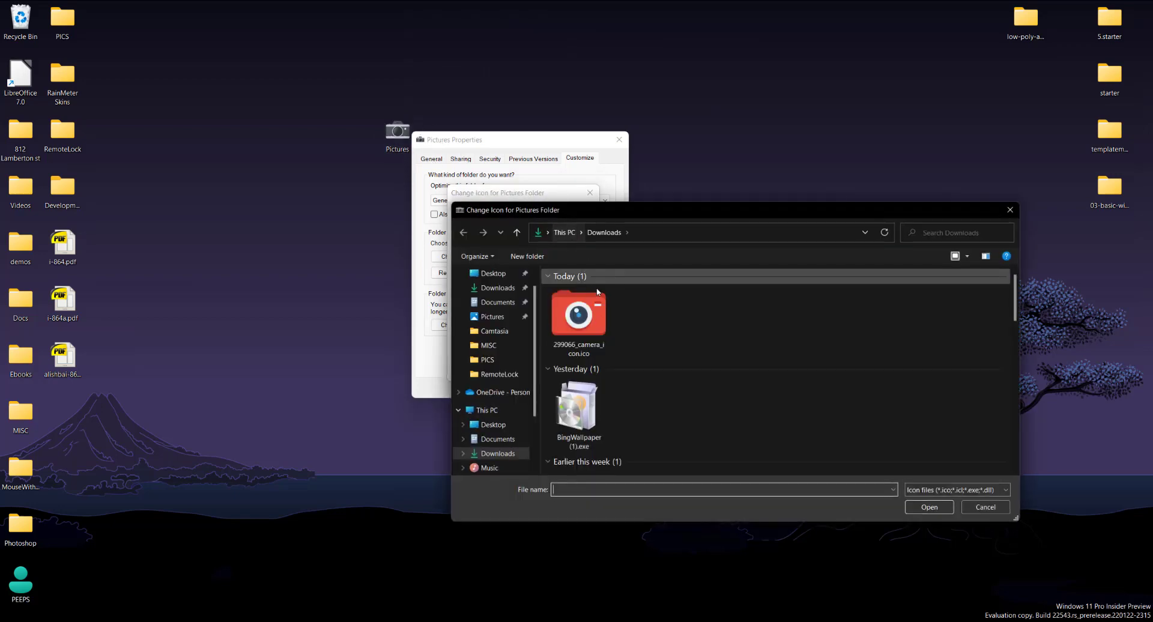
{"action": "double_click", "coordinate": [589, 323]}
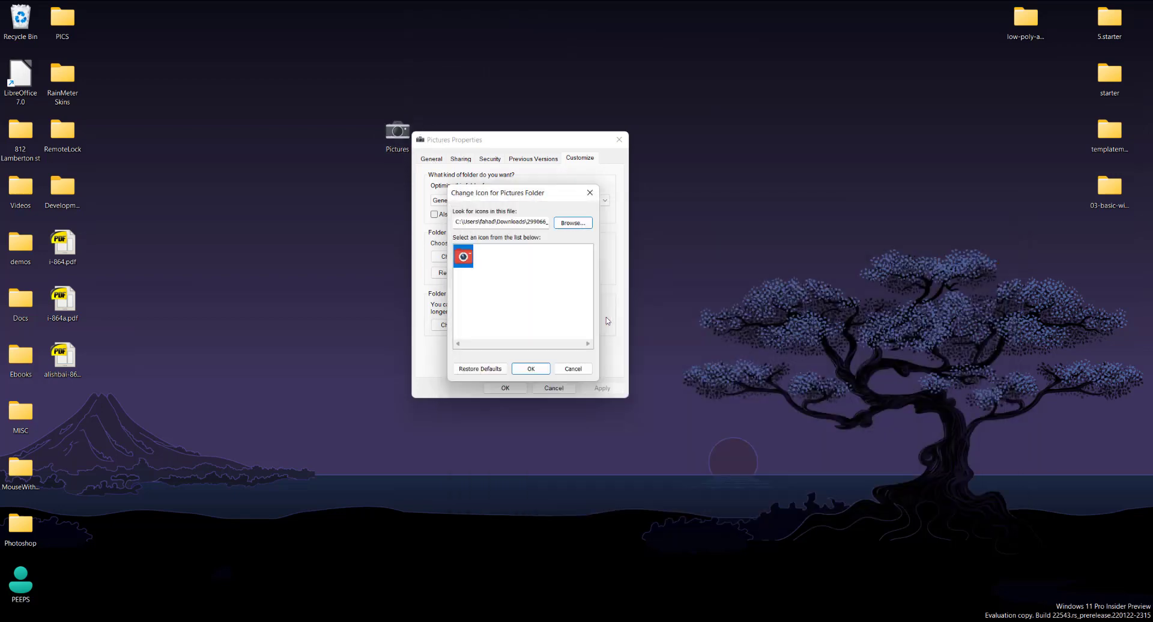
{"action": "left_click", "coordinate": [528, 368]}
{"action": "left_click", "coordinate": [591, 388]}
{"action": "left_click", "coordinate": [506, 388]}
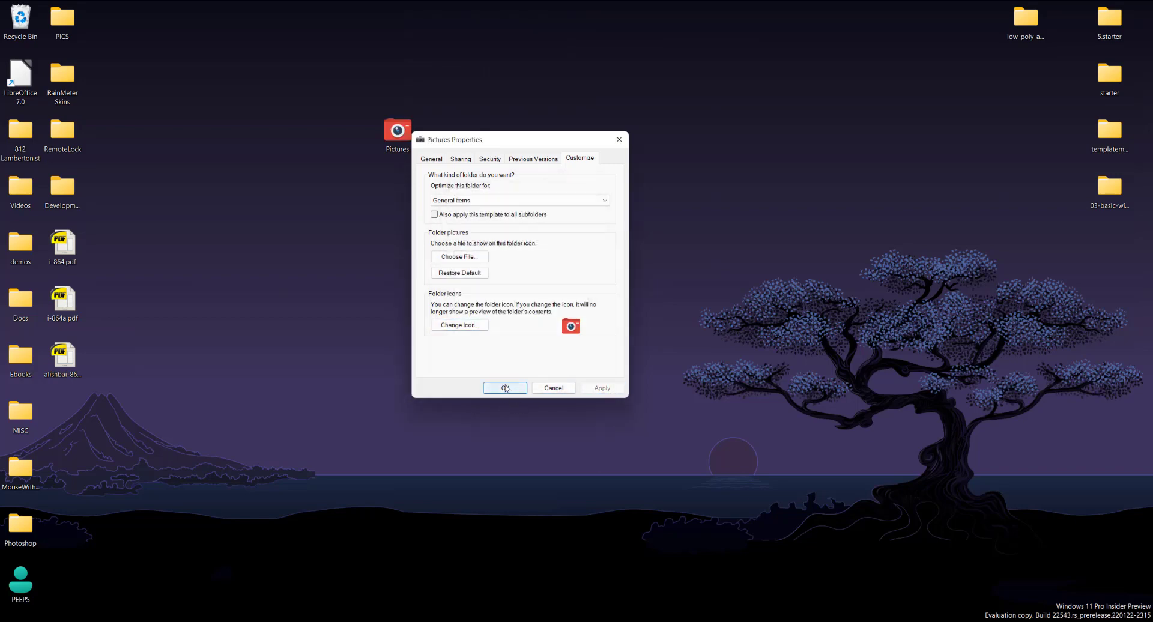
{"action": "left_click_drag", "start_coordinate": [408, 137], "coordinate": [531, 137]}
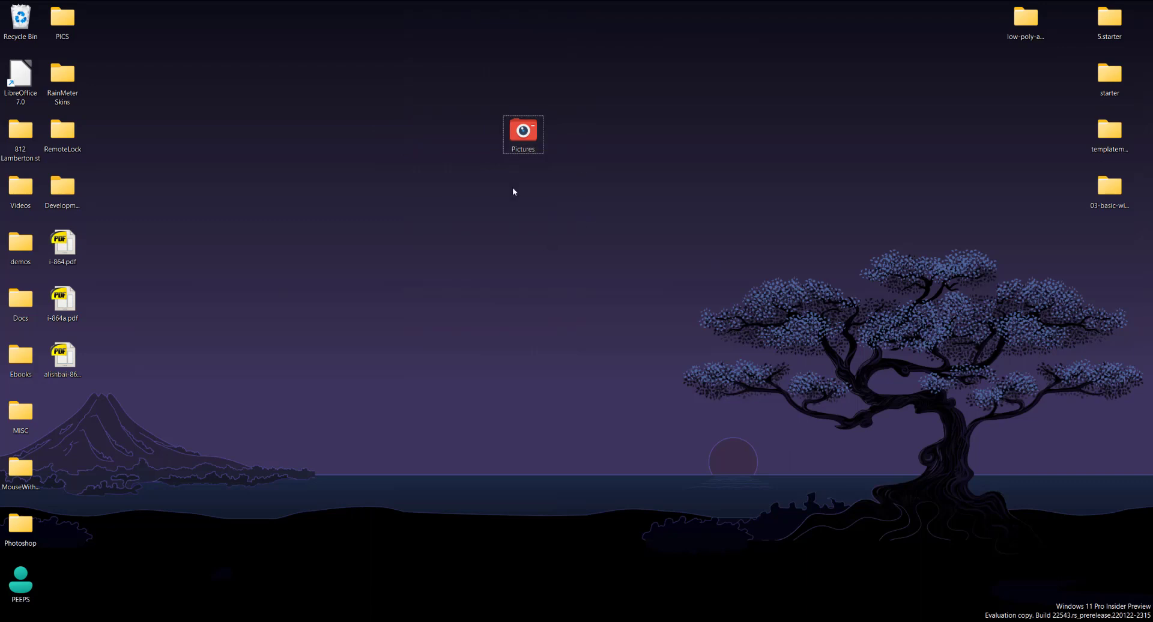
{"action": "left_click", "coordinate": [521, 199]}
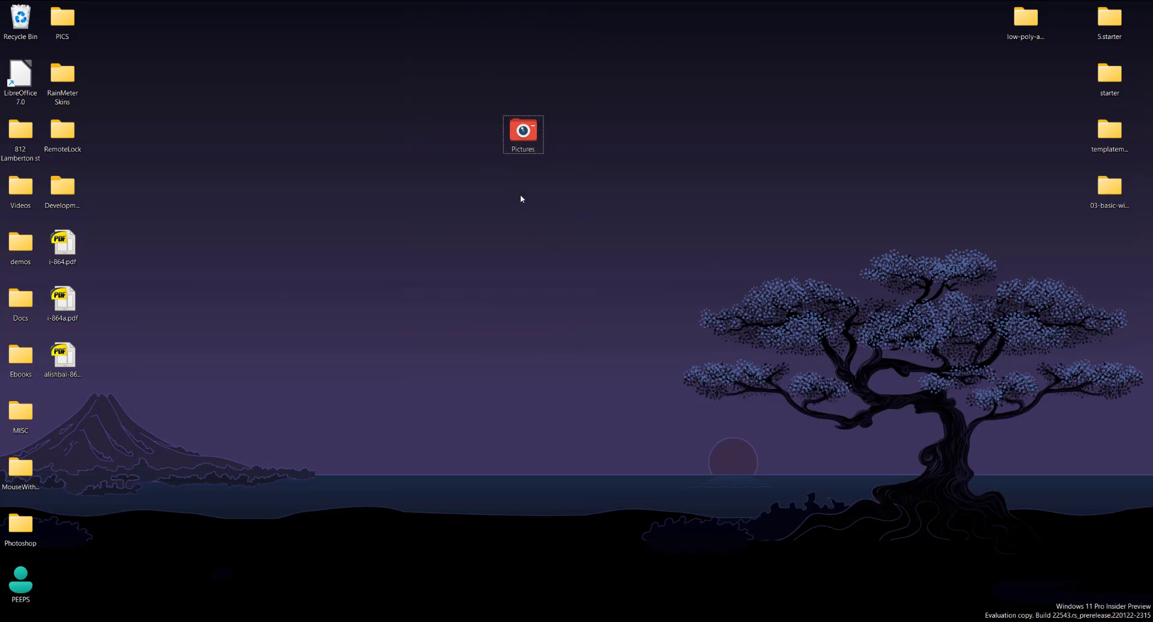